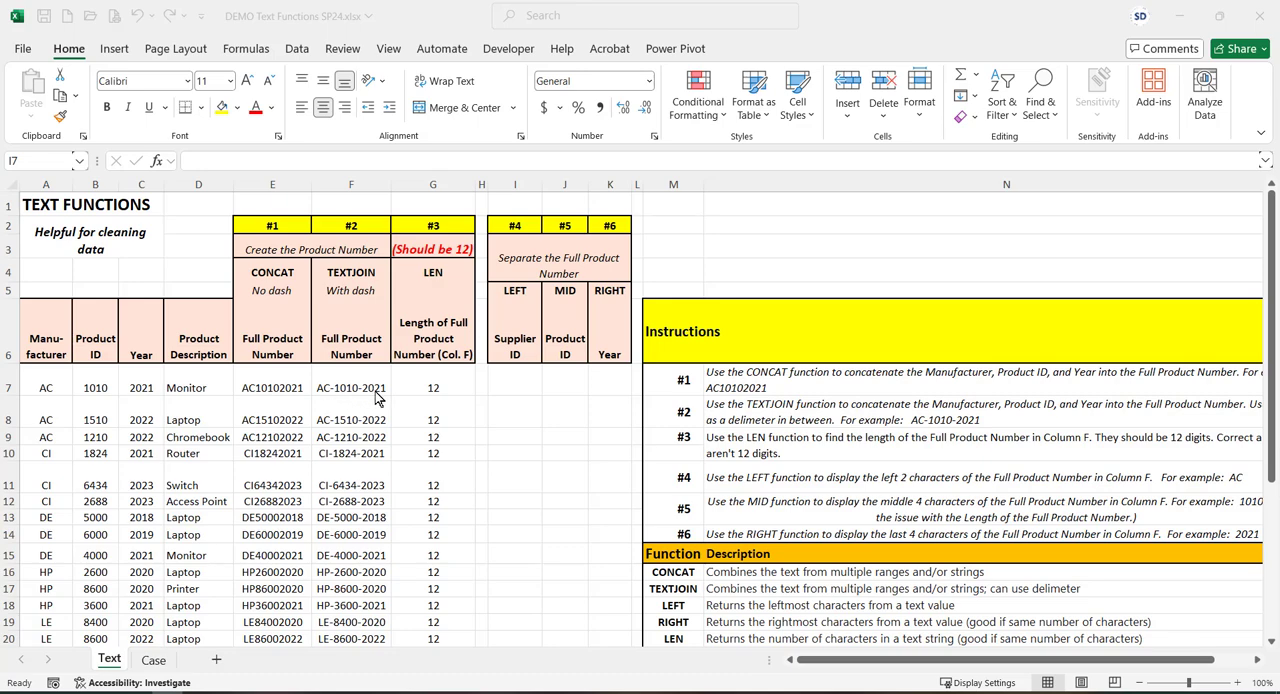
Extract the supplier ID in I7 with LEFT, using F7 and 2 characters, and fill the formula down to row 27
left_click(512, 383)
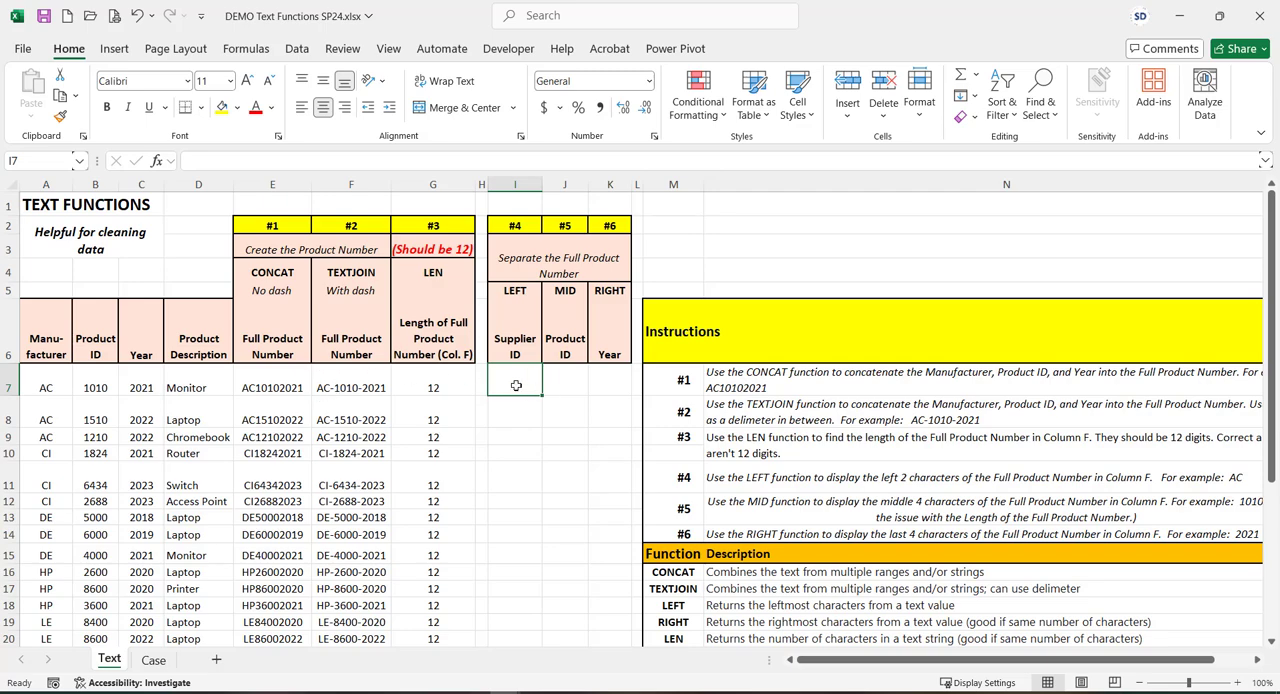
type("=left(")
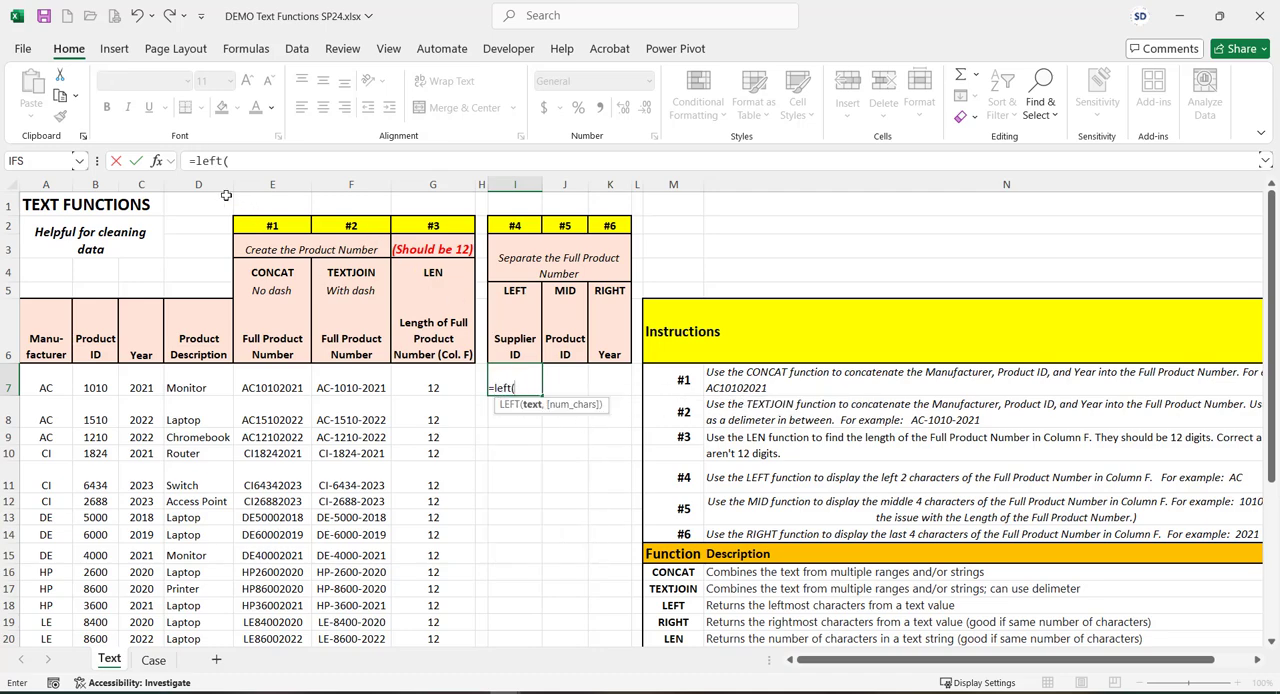
left_click(156, 160)
left_click_drag(590, 248, 720, 288)
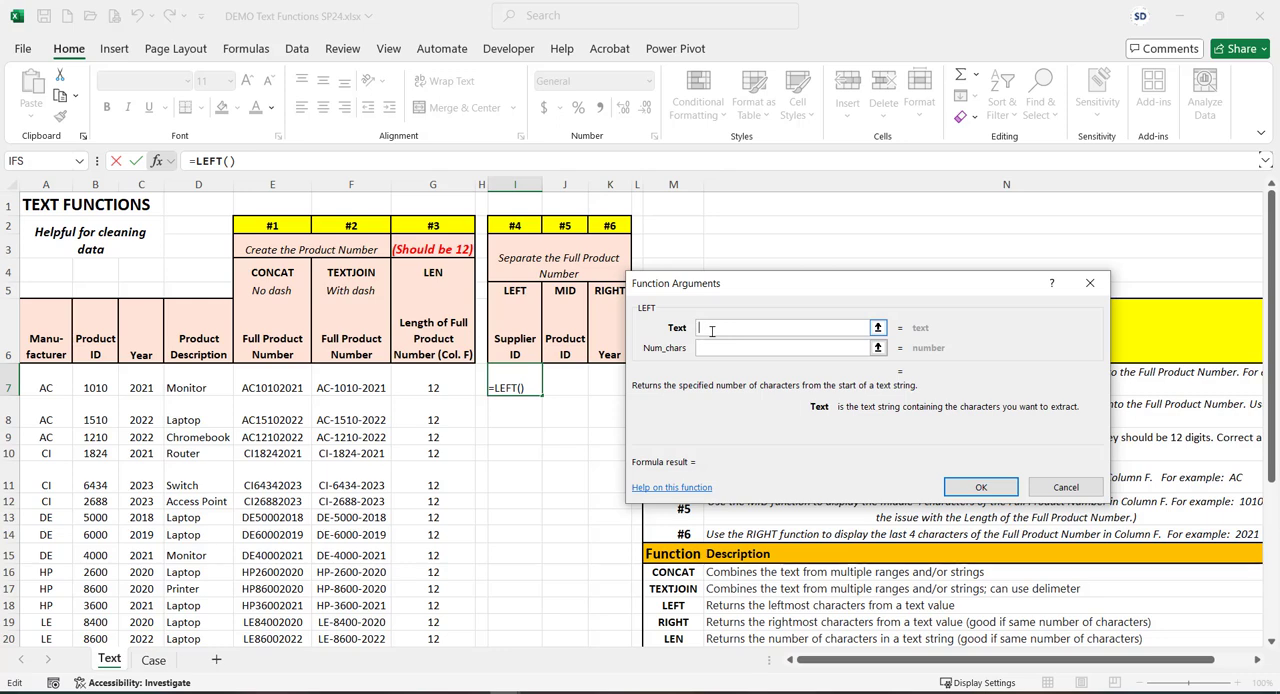
left_click(355, 381)
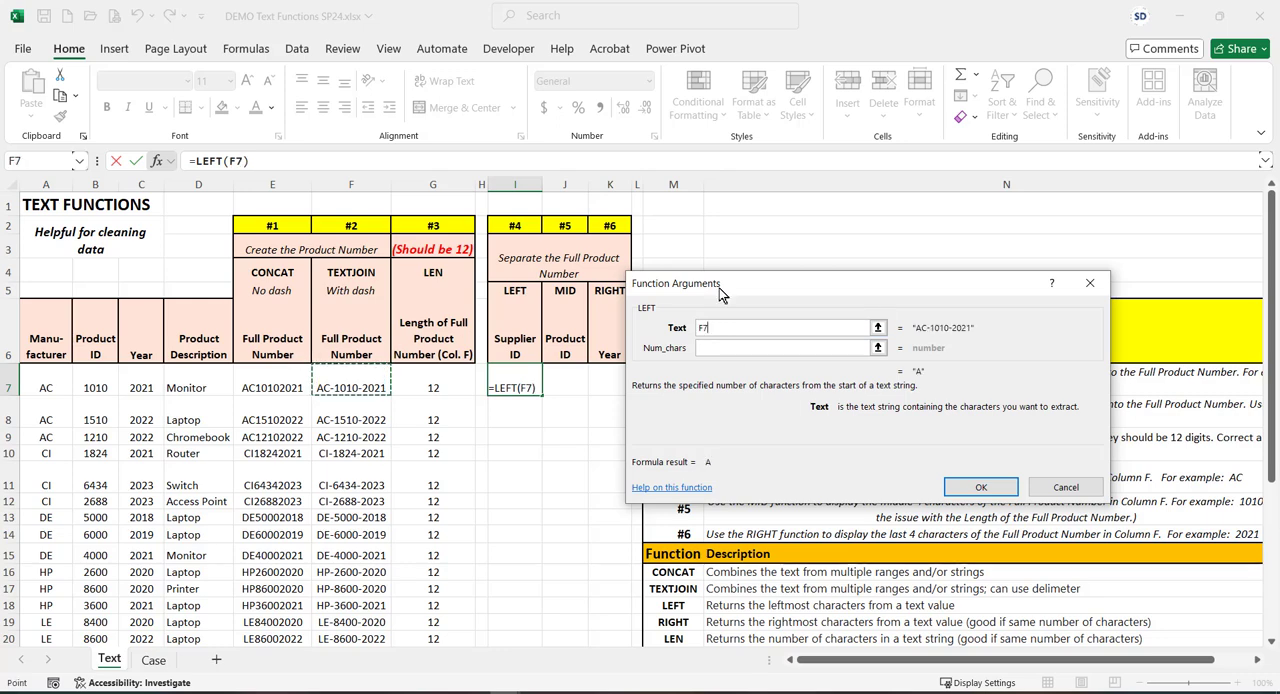
left_click(731, 348)
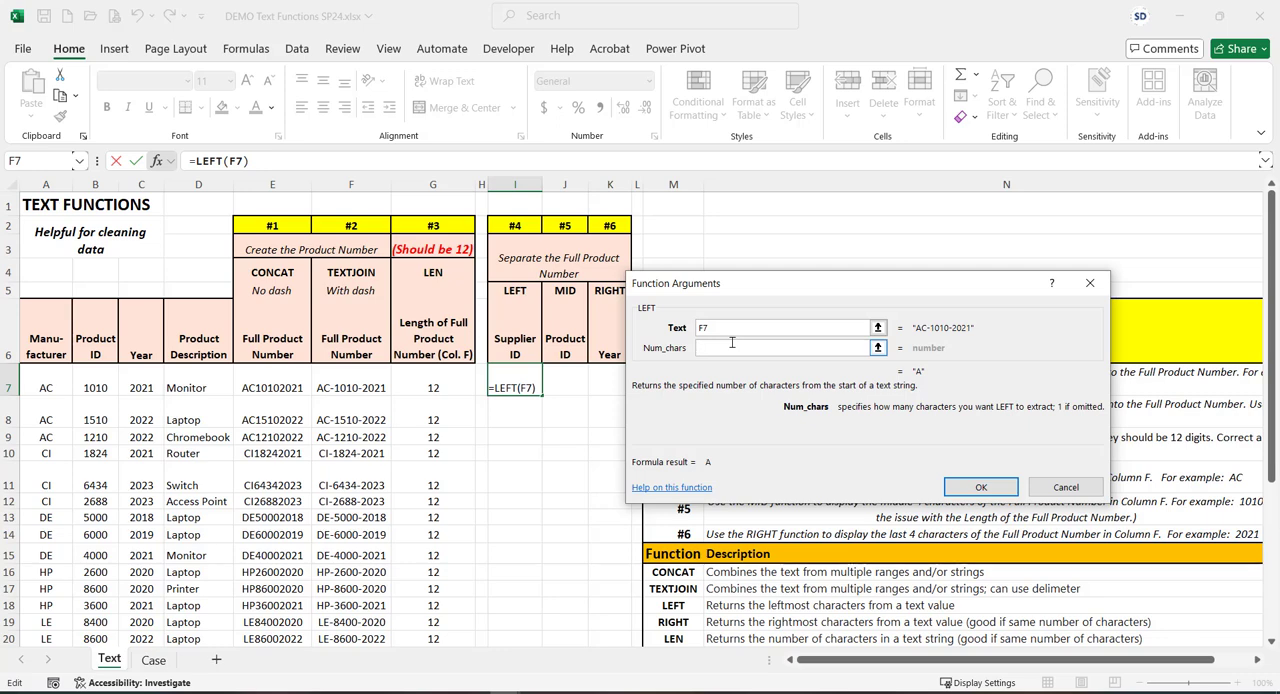
type("2")
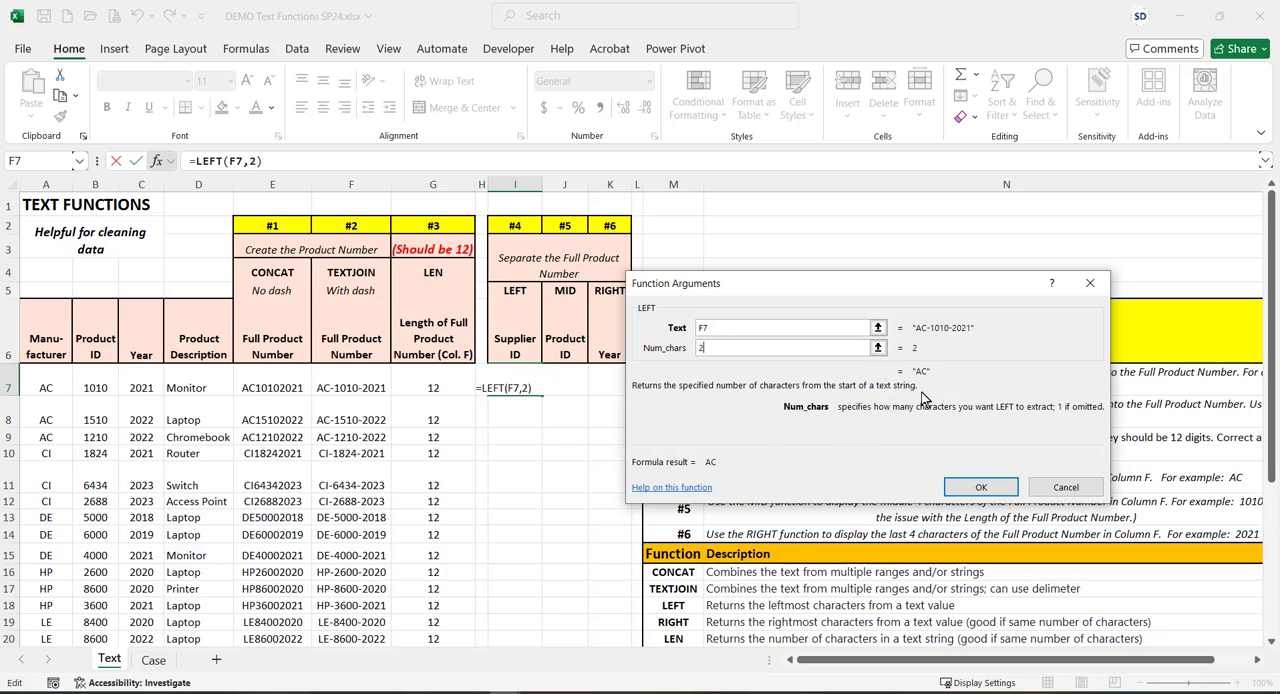
left_click(977, 490)
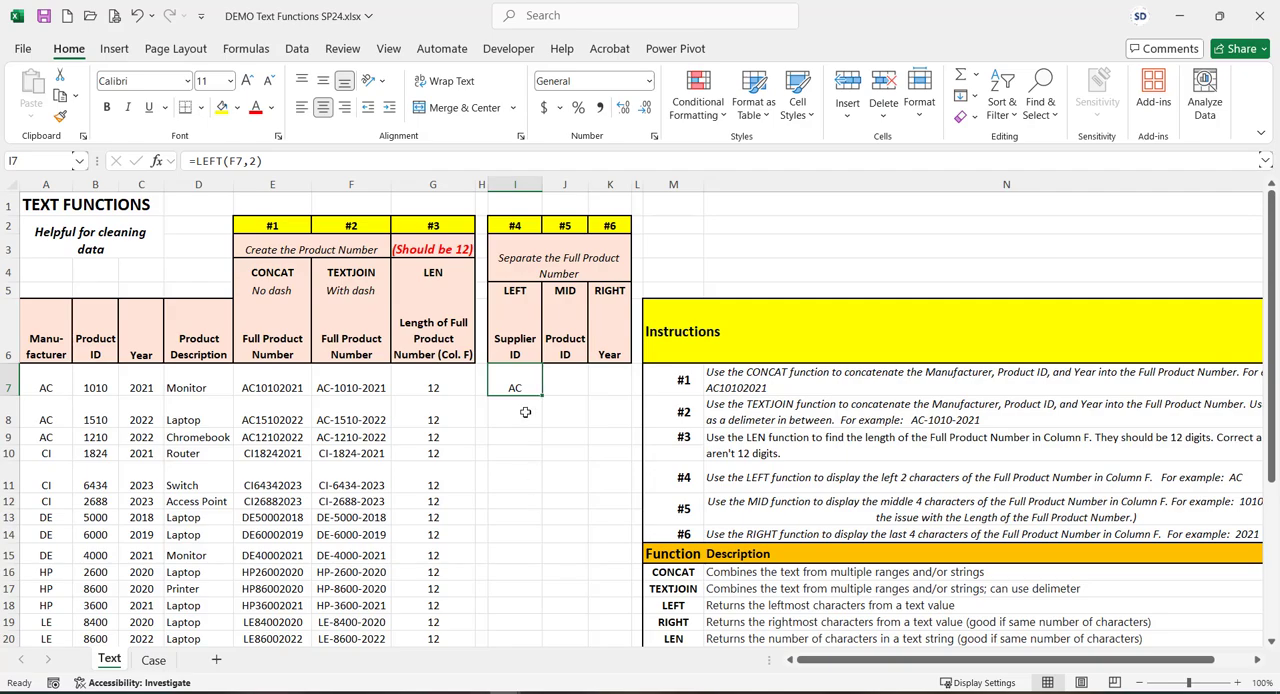
left_click_drag(540, 395, 530, 596)
scroll(571, 437, "up", 2)
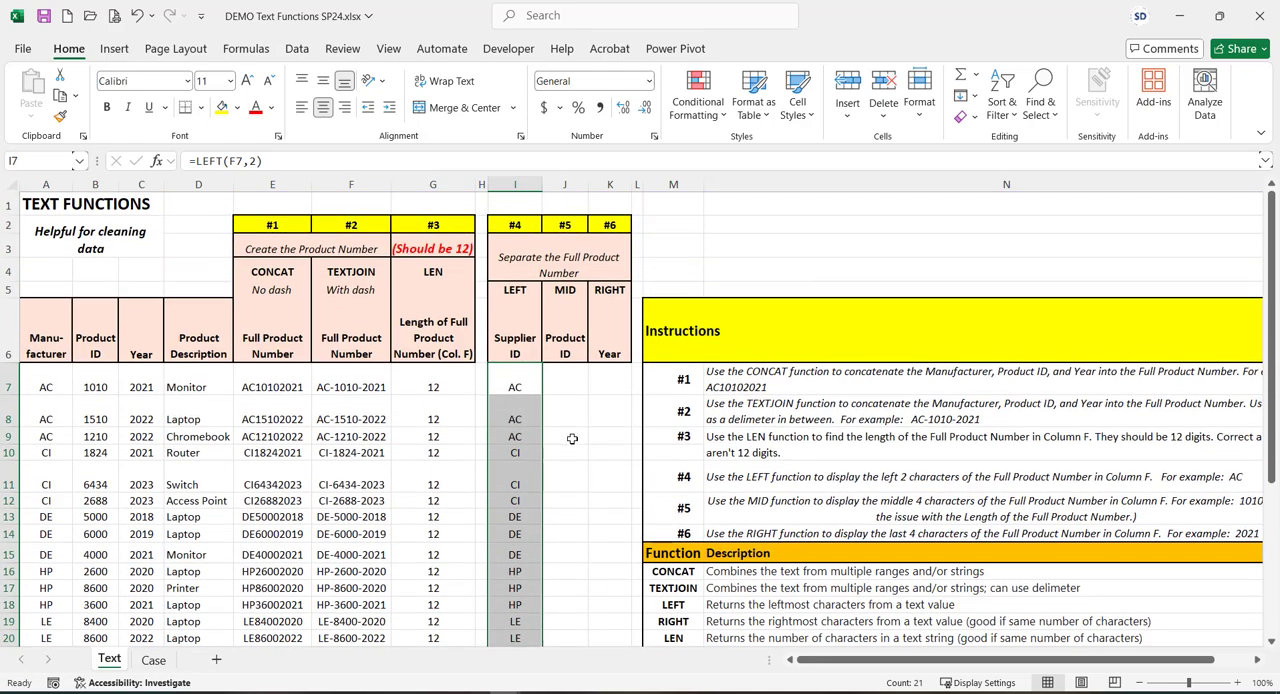
left_click(606, 436)
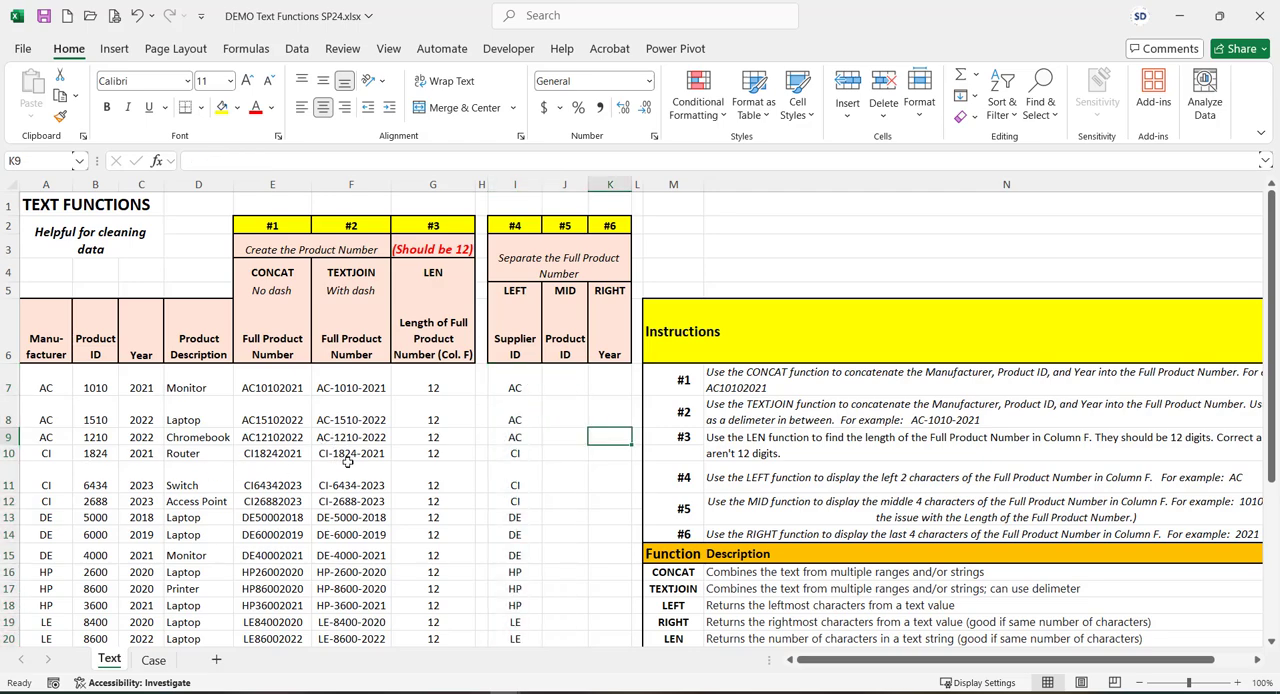
Extract the year in K7 with RIGHT, using F7 and 4 characters, and fill the formula down to row 27
left_click(612, 386)
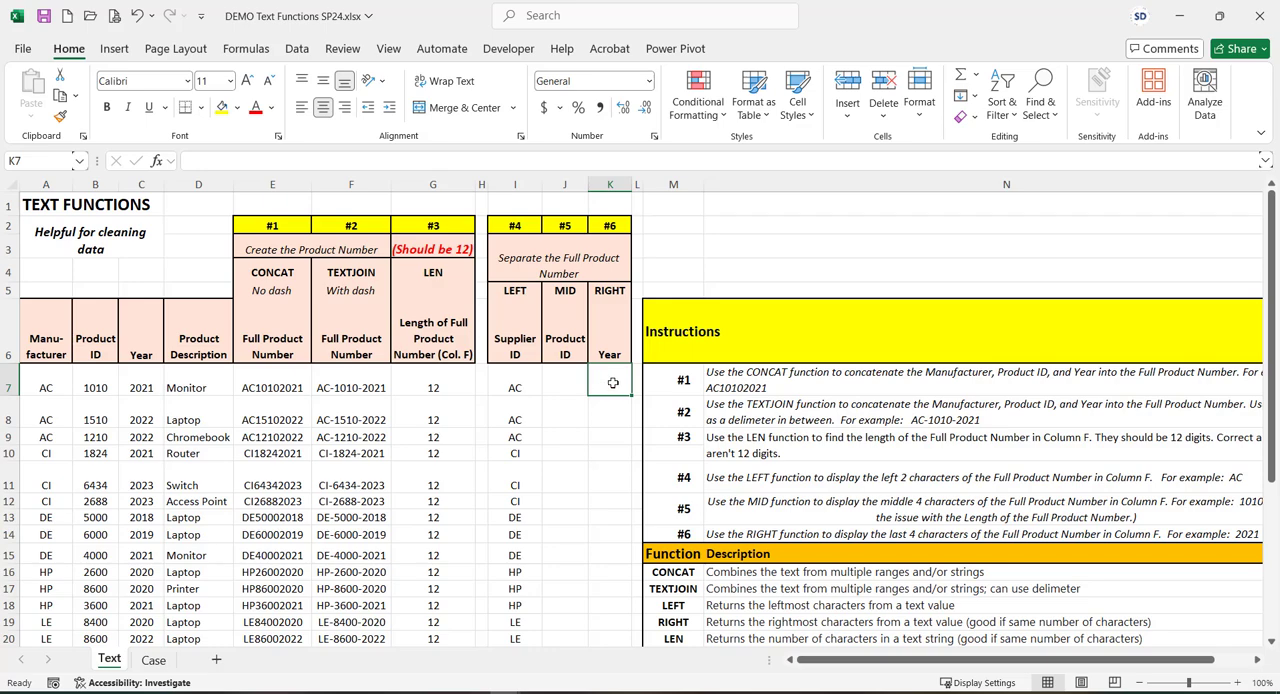
type("=right(")
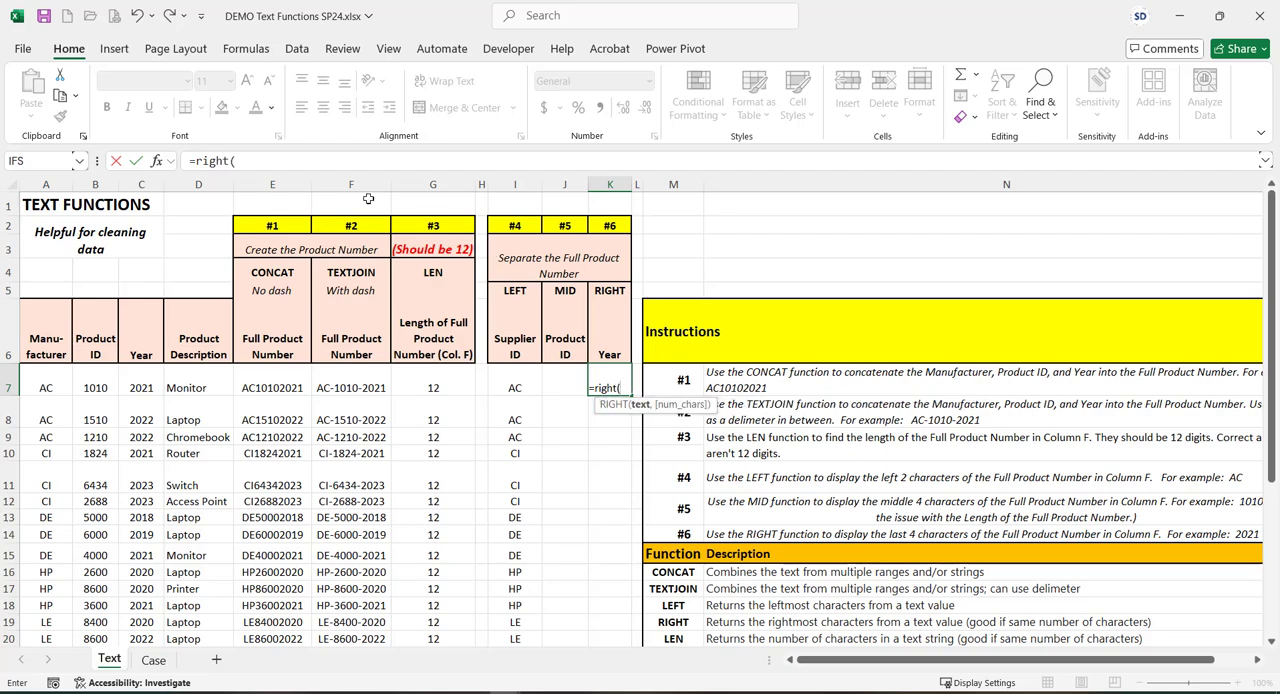
left_click(156, 166)
left_click_drag(703, 289, 724, 261)
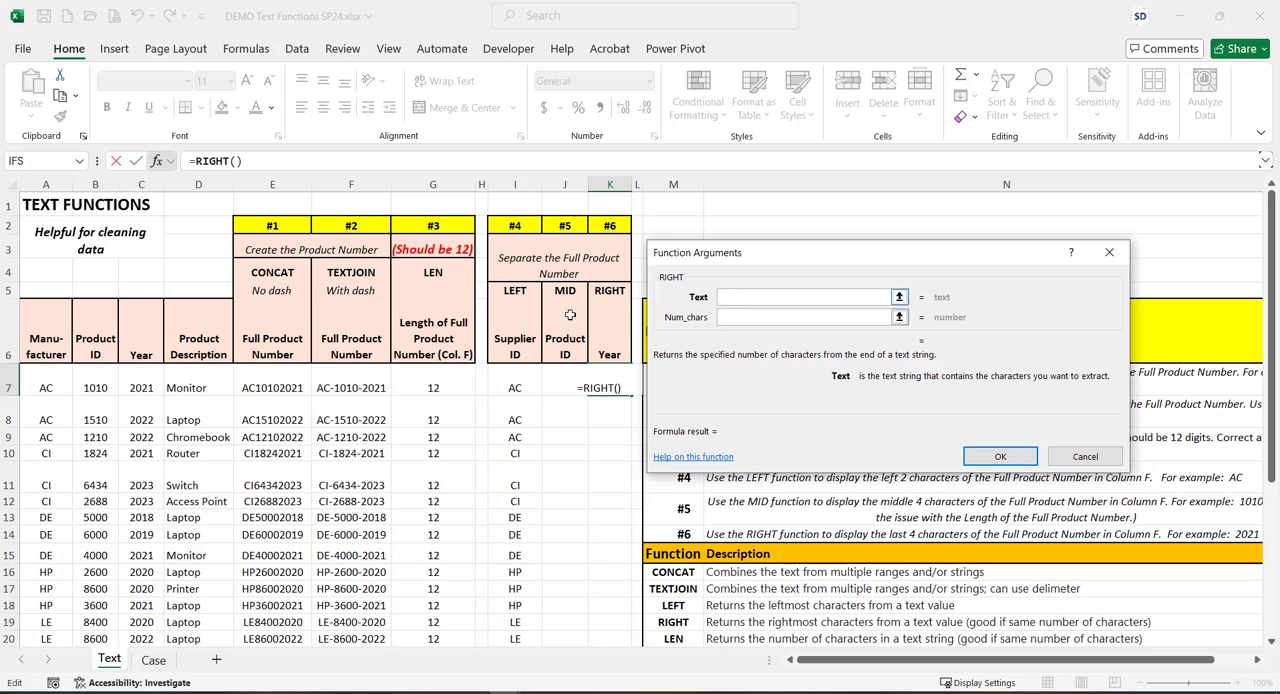
left_click(360, 383)
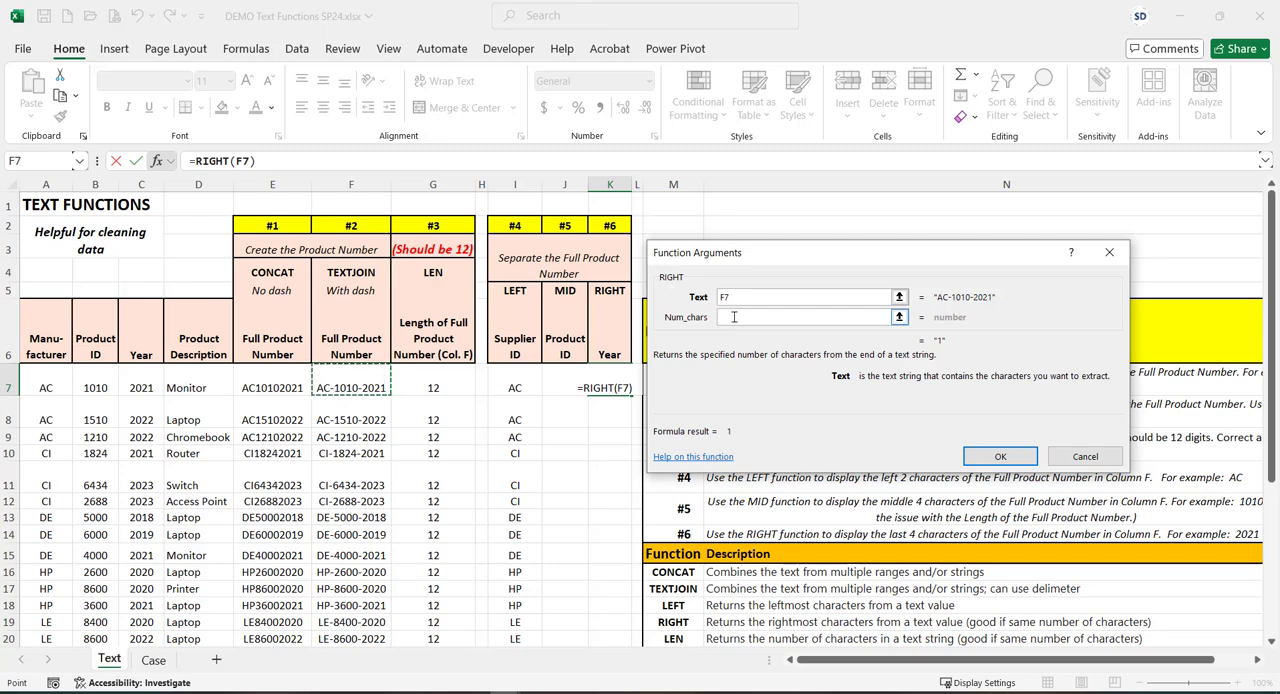
left_click(886, 316)
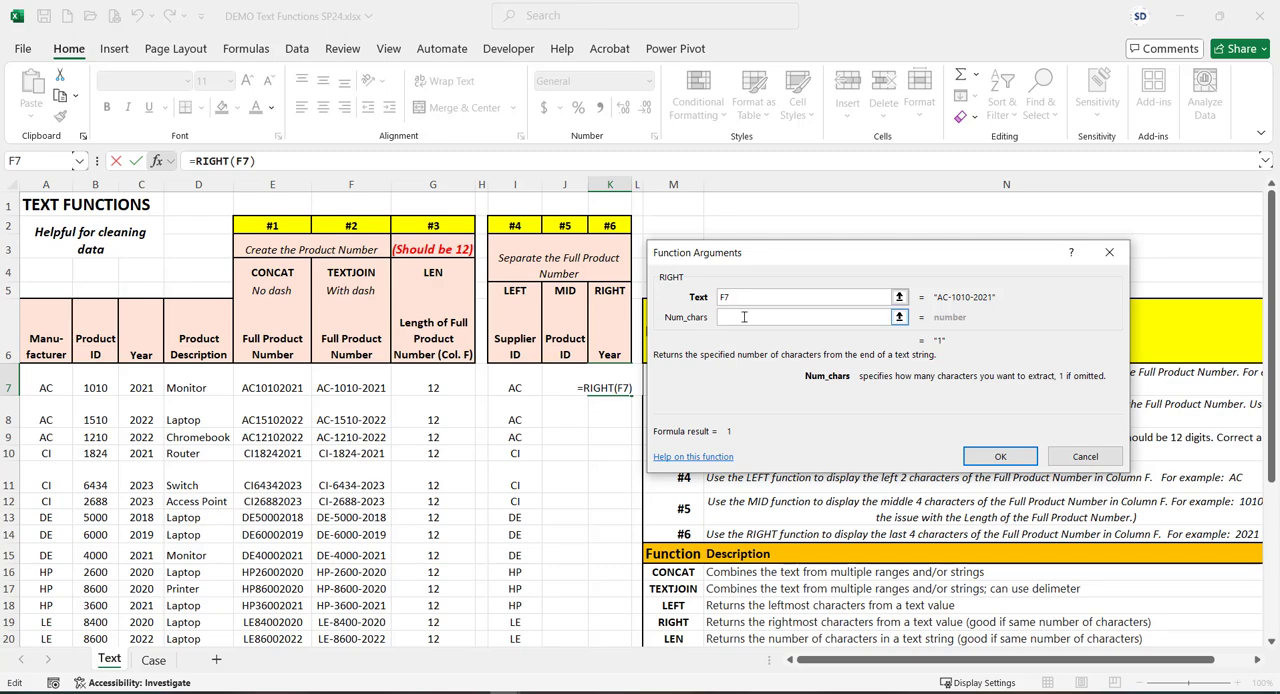
type("4")
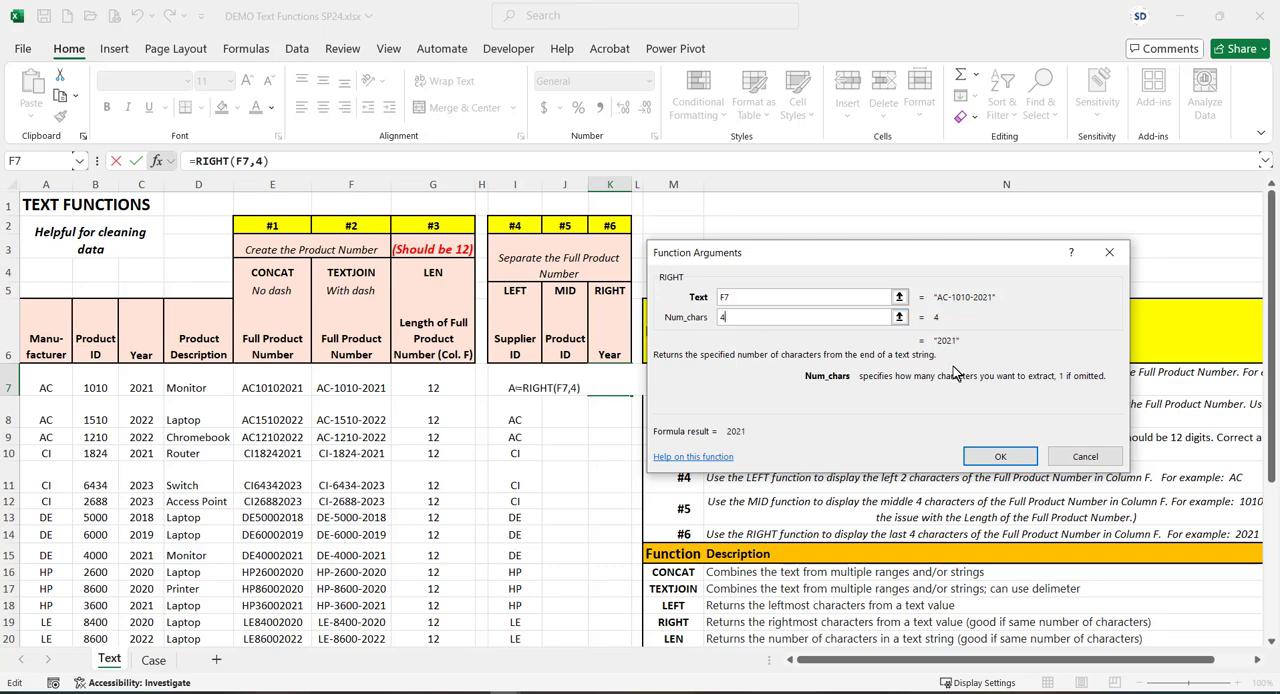
left_click(1006, 456)
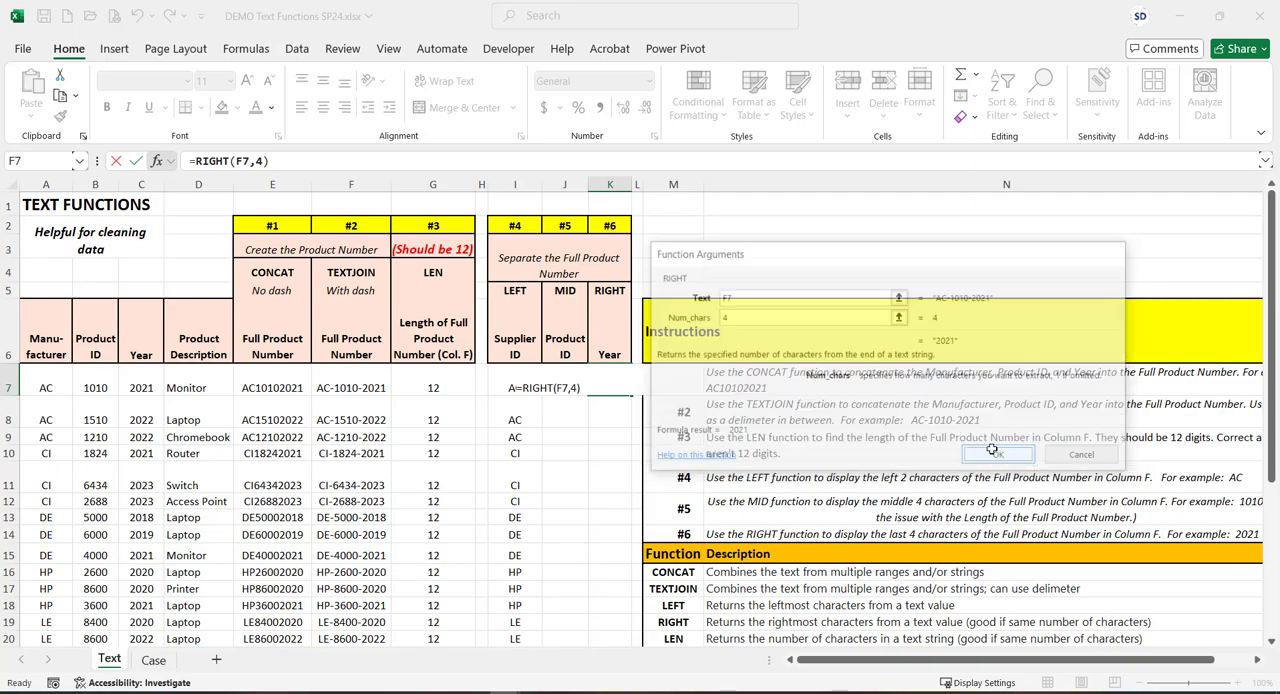
left_click_drag(630, 395, 620, 596)
scroll(527, 425, "up", 2)
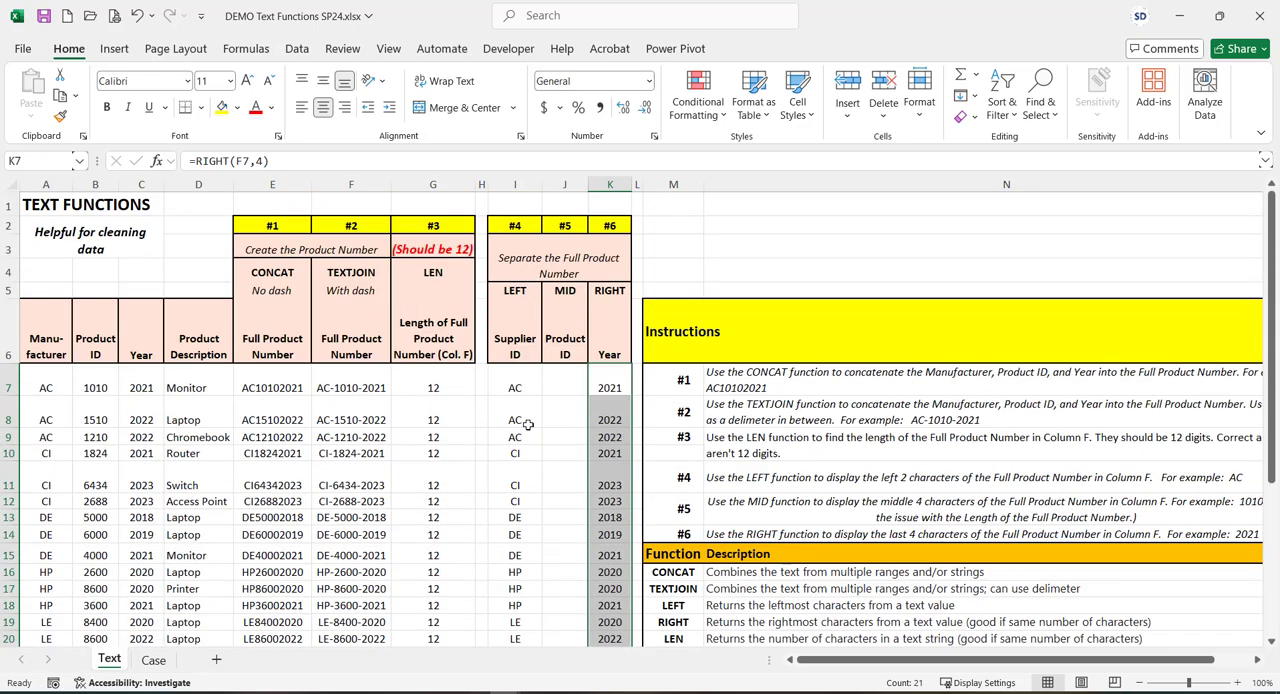
Extract the product ID in J7 with a MID formula using F7 as text, start position 4 and 4 characters
left_click(560, 387)
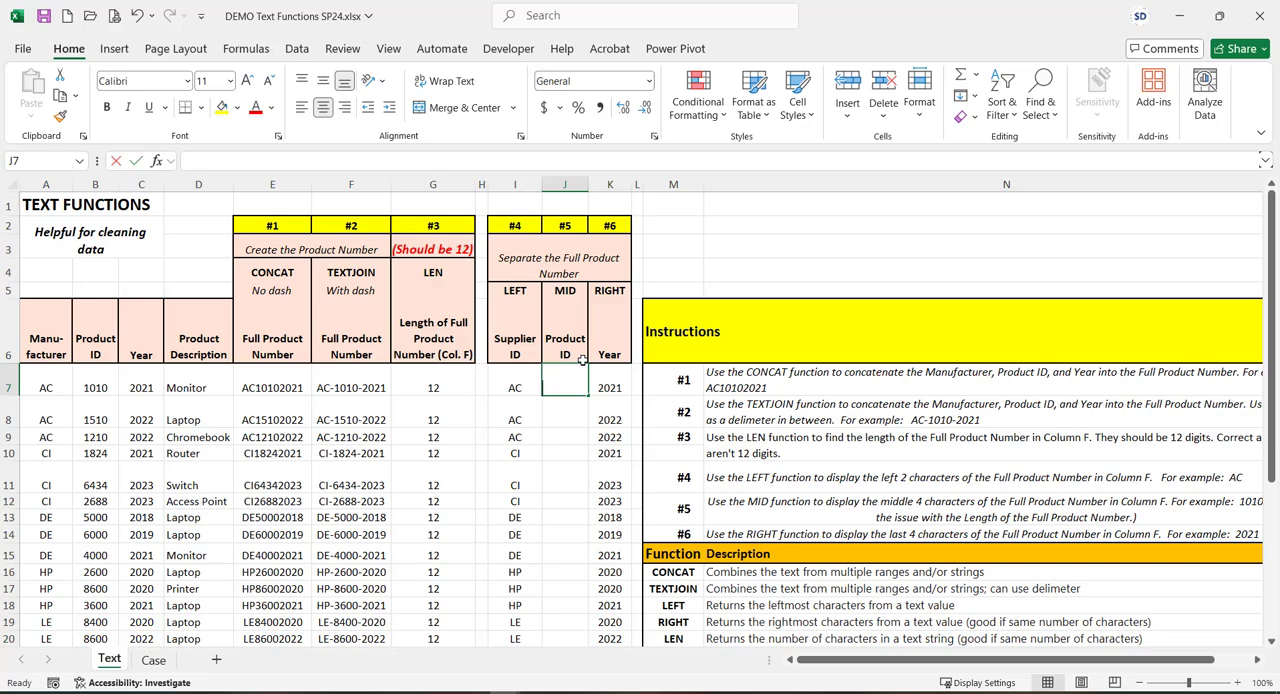
type("=mid(")
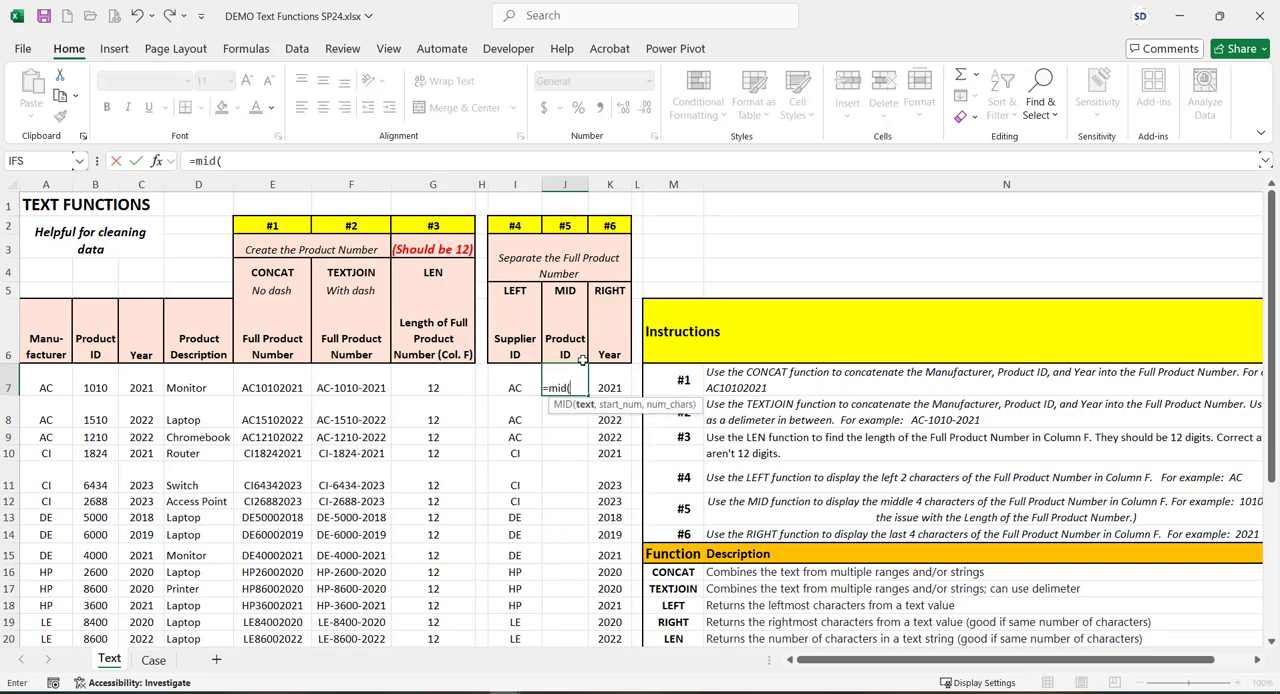
left_click(156, 160)
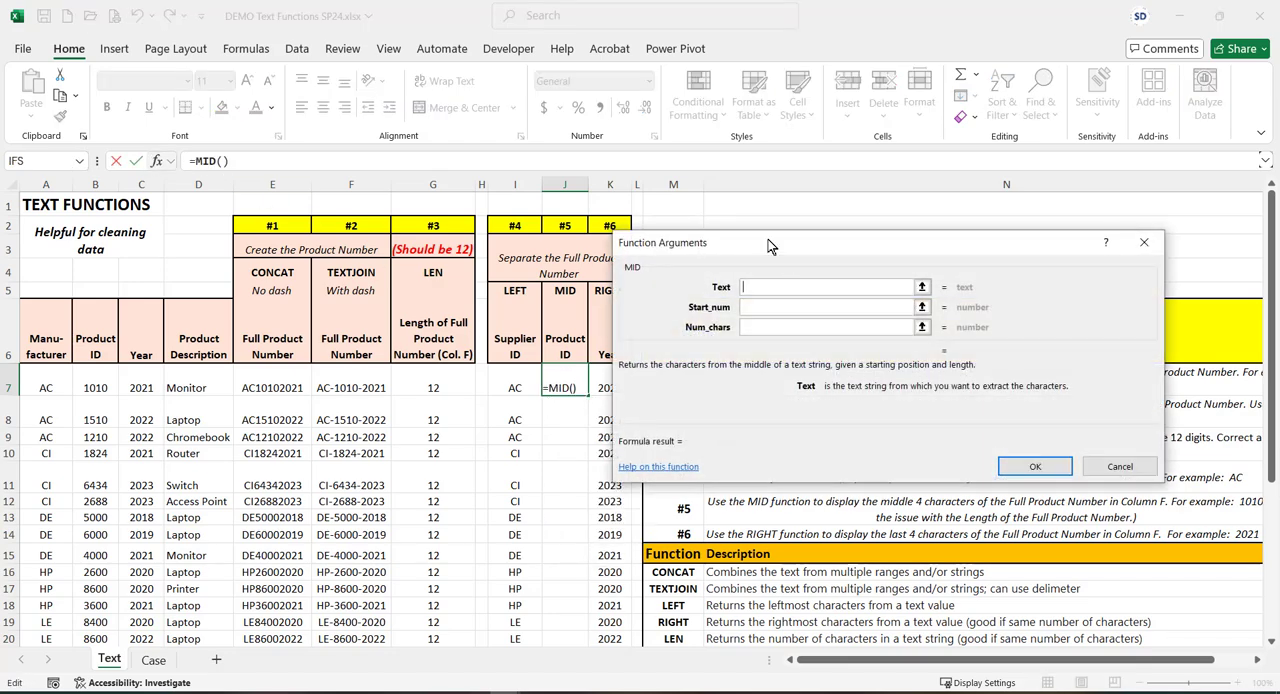
left_click_drag(770, 245, 797, 281)
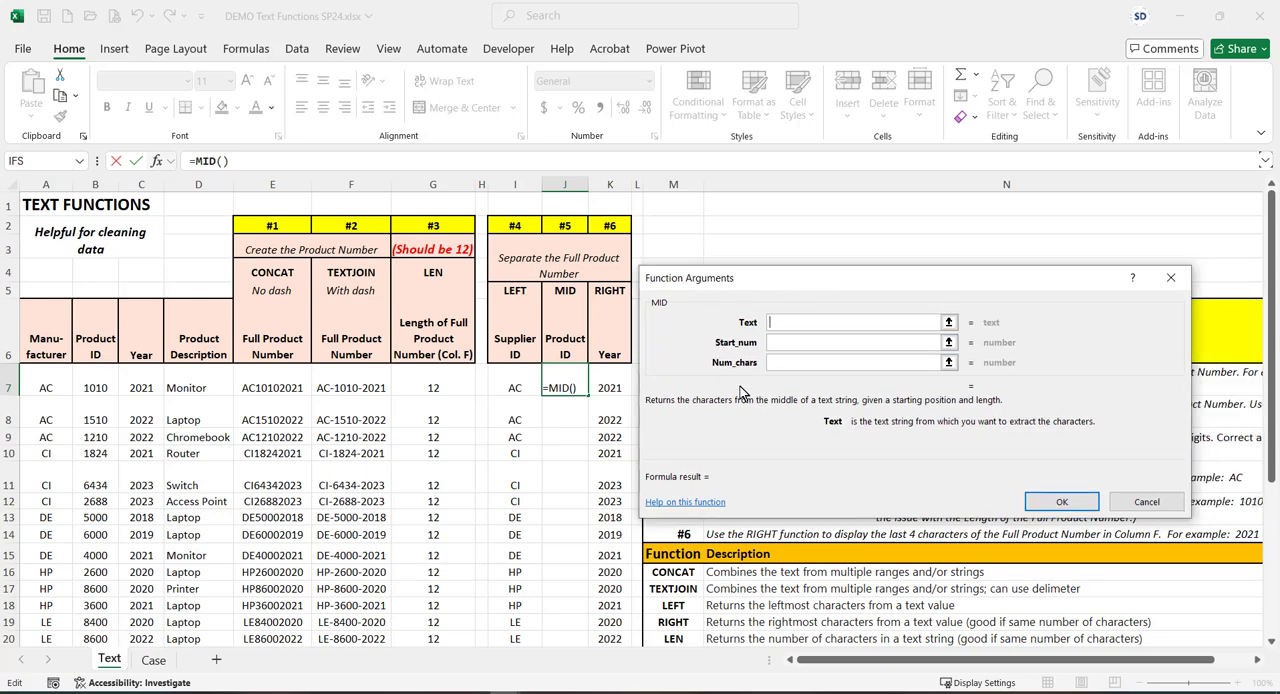
left_click(776, 325)
left_click(344, 387)
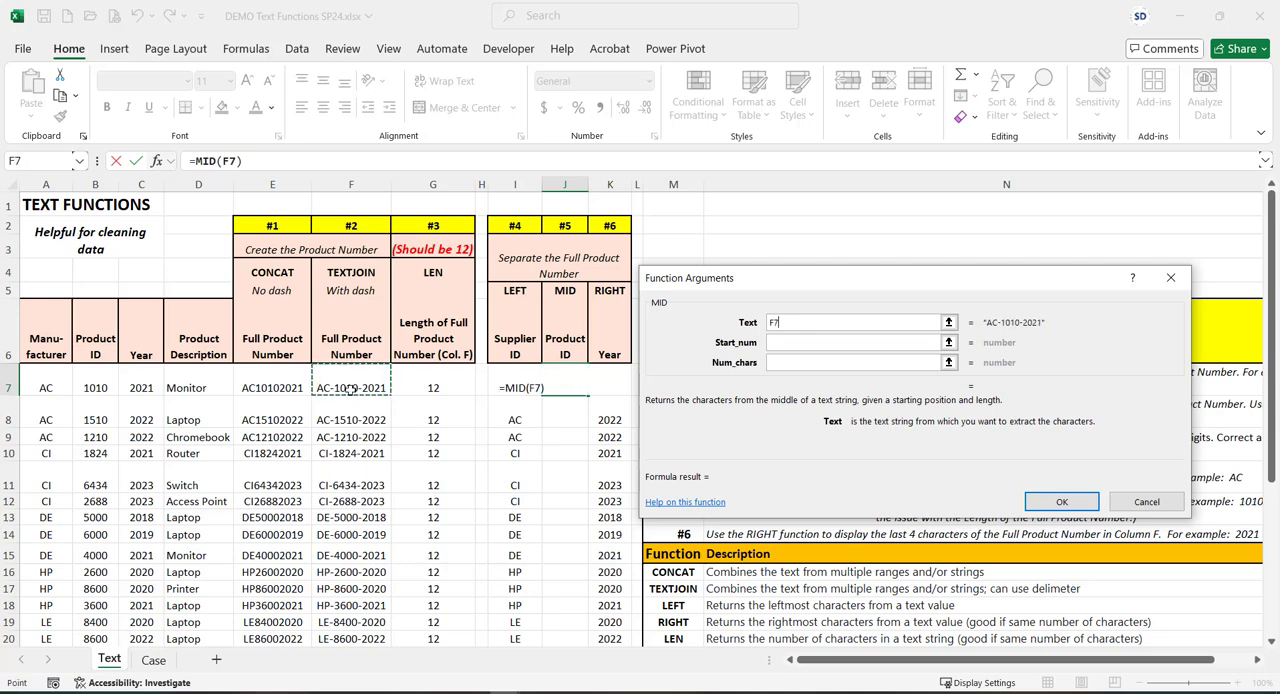
left_click(783, 343)
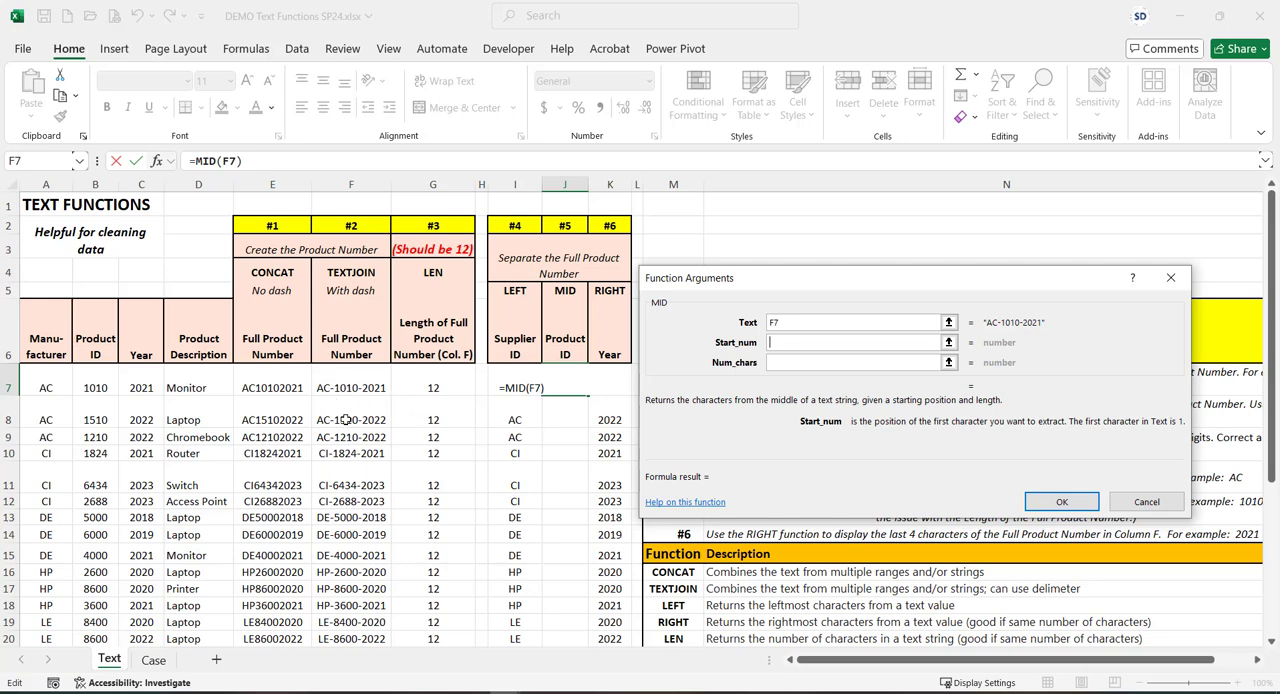
left_click(778, 346)
type("4")
left_click(776, 365)
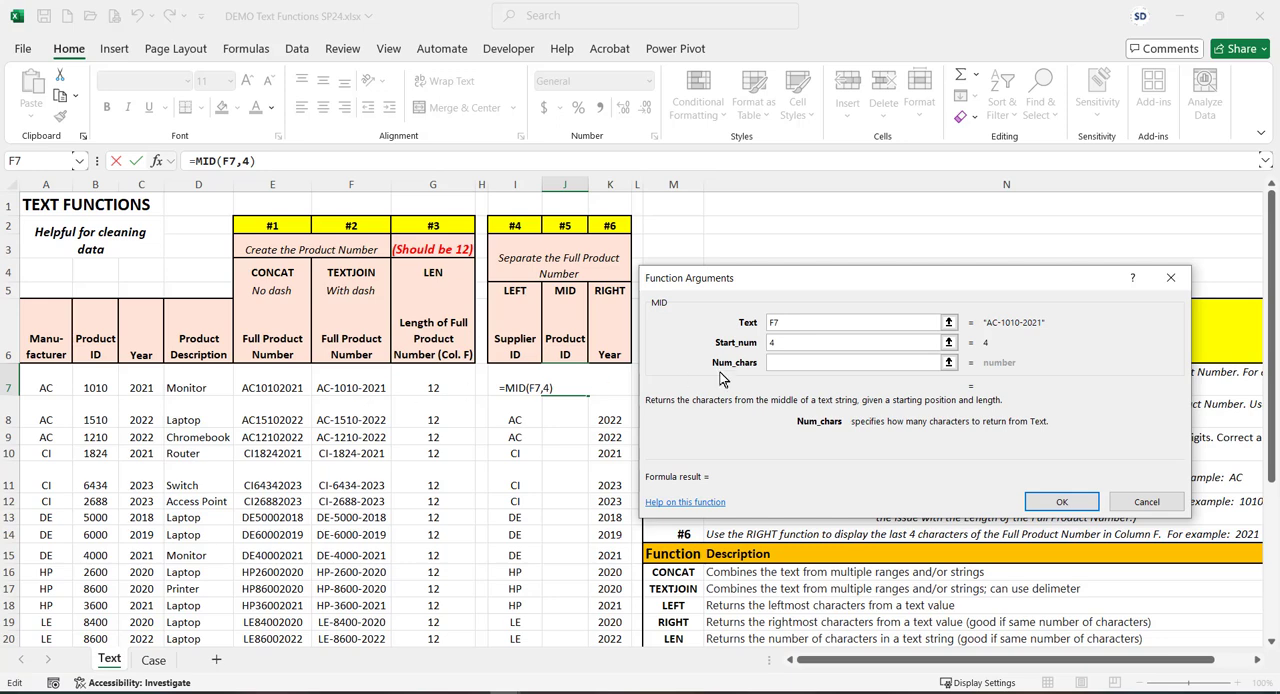
type("4")
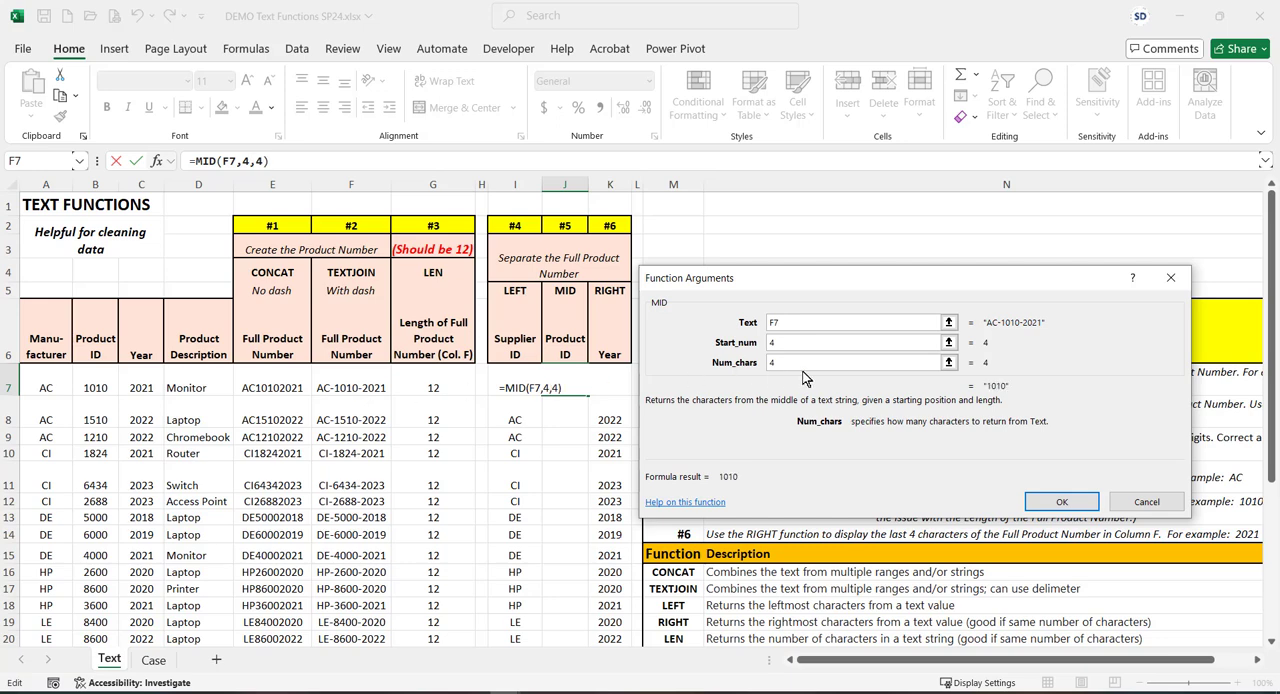
left_click(776, 343)
left_click(1060, 501)
Fill the MID formula from J7 down the Product ID column to row 27
scroll(588, 347, "down", 1)
left_click_drag(588, 347, 579, 586)
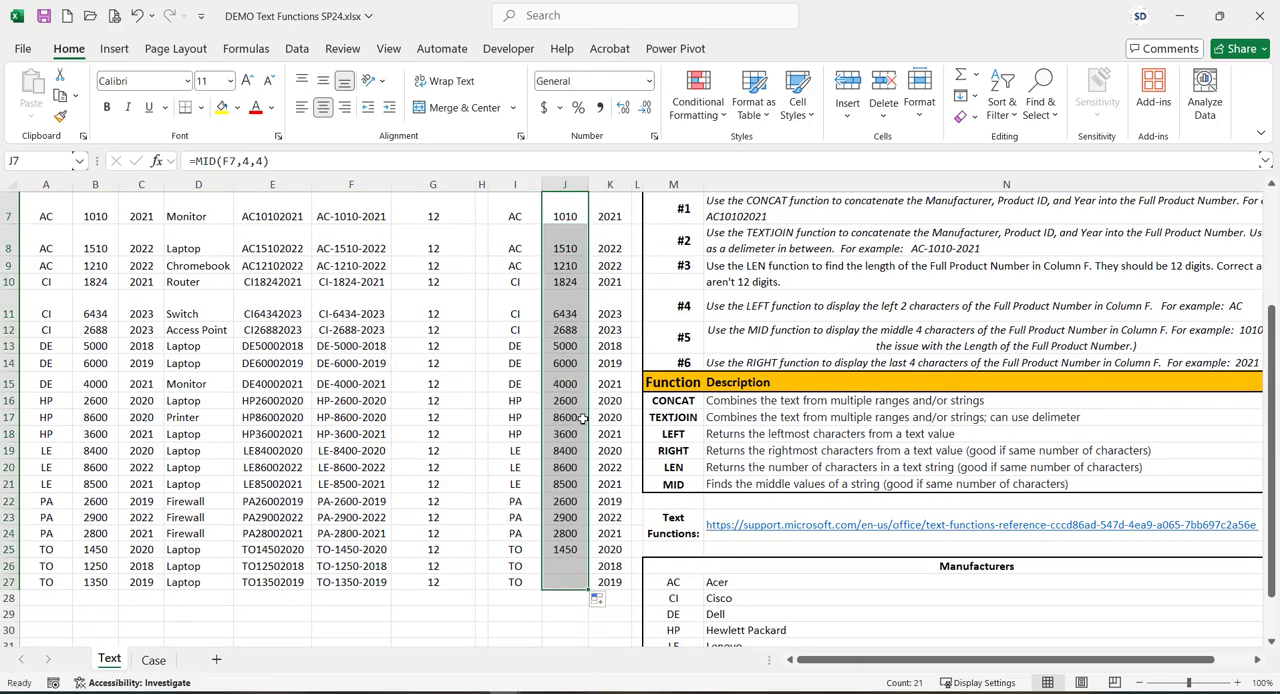
scroll(583, 420, "up", 2)
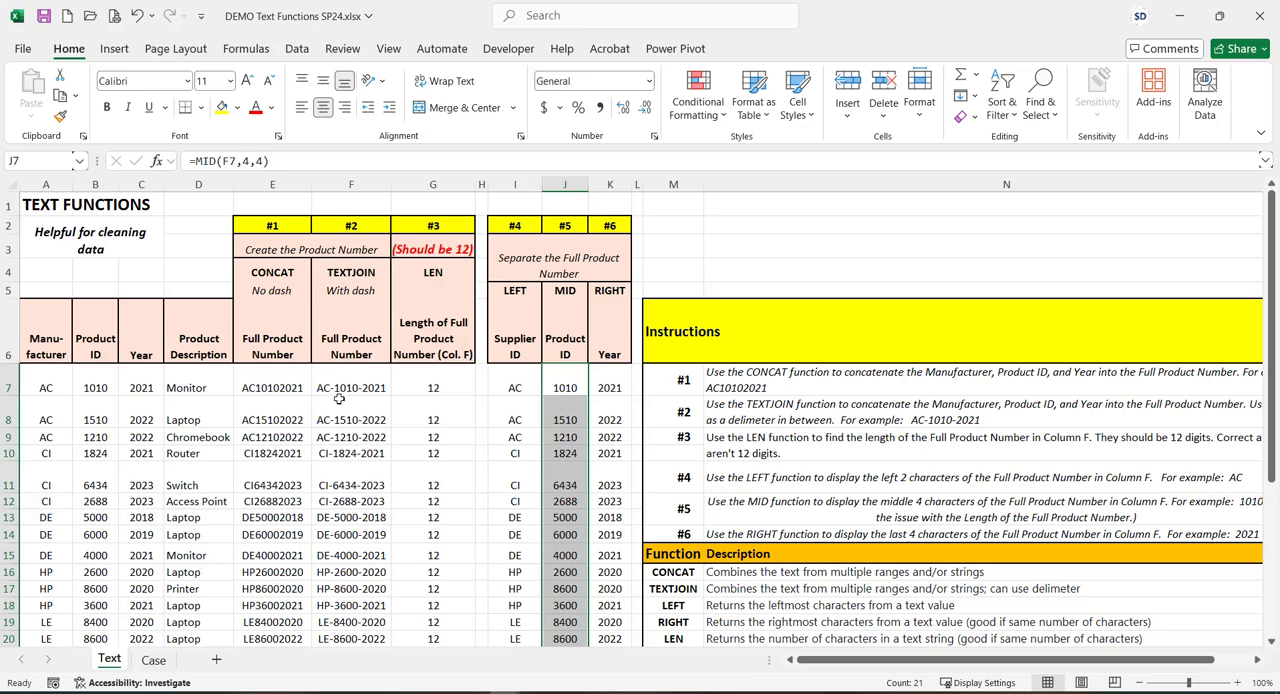
Try a start position of 3 and a length of 5 characters in J7's MID formula, and undo the change
left_click(157, 161)
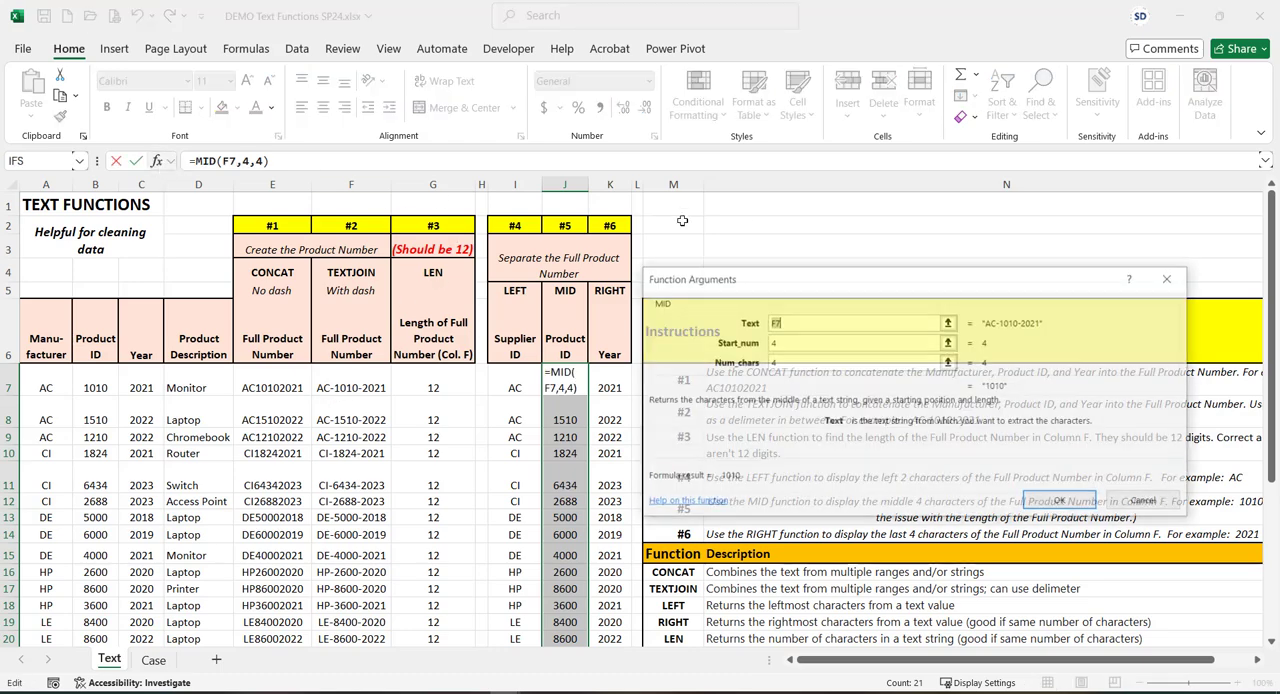
left_click(793, 344)
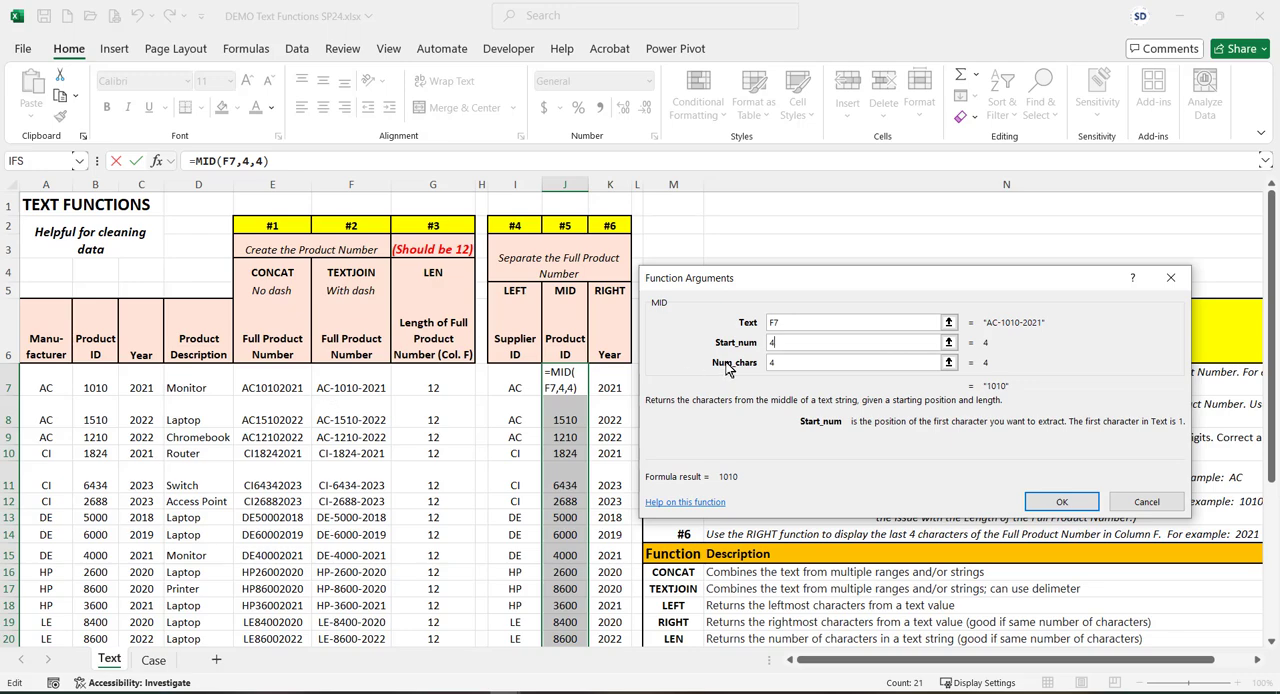
key("BackSpace")
type("3")
left_click(782, 363)
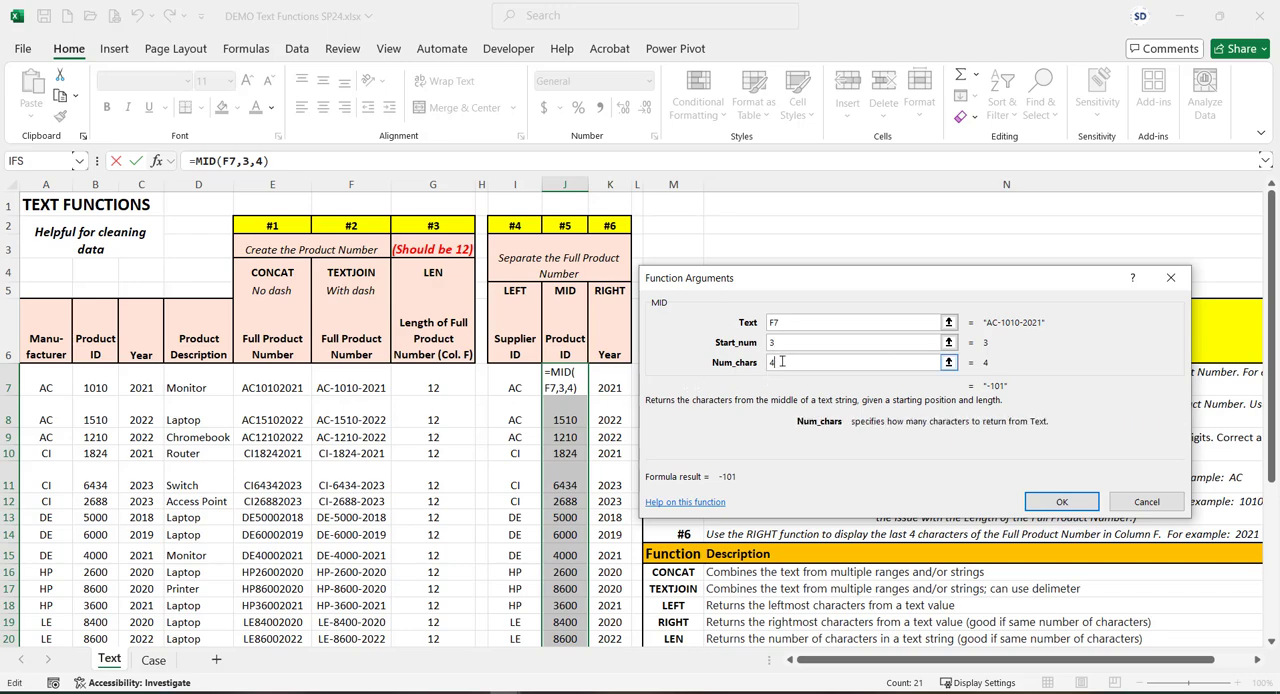
key("BackSpace")
type("5")
left_click(1045, 503)
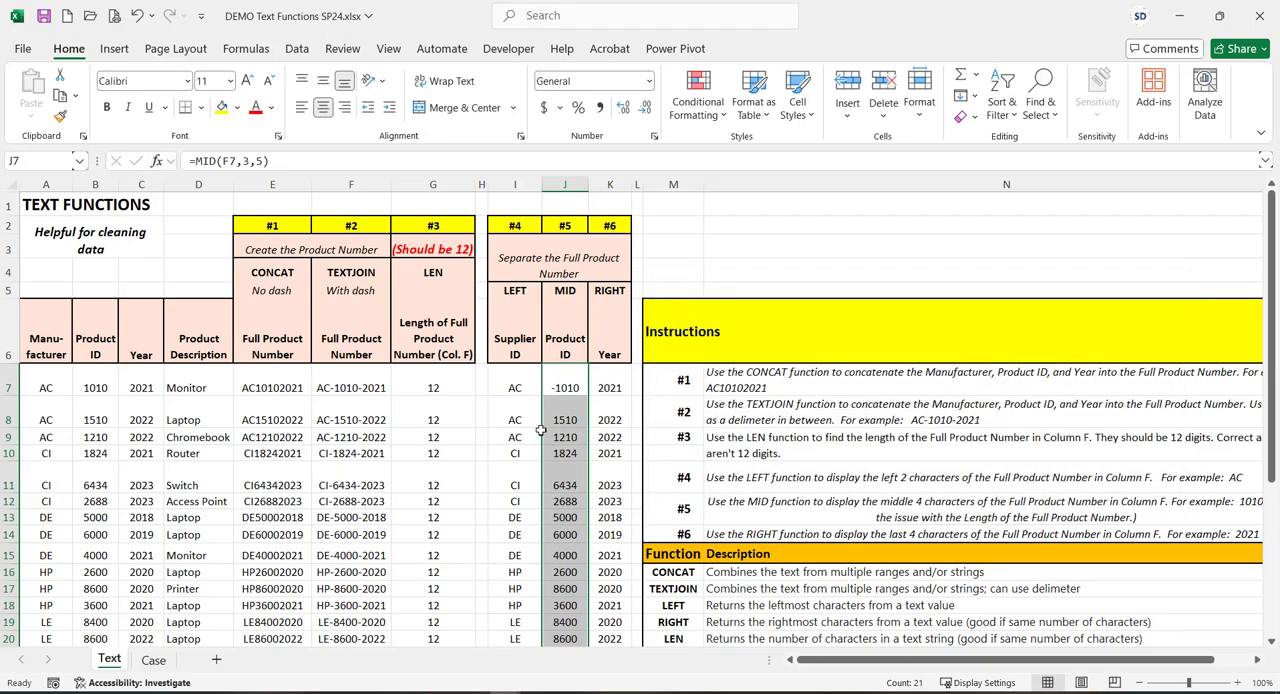
left_click(567, 386)
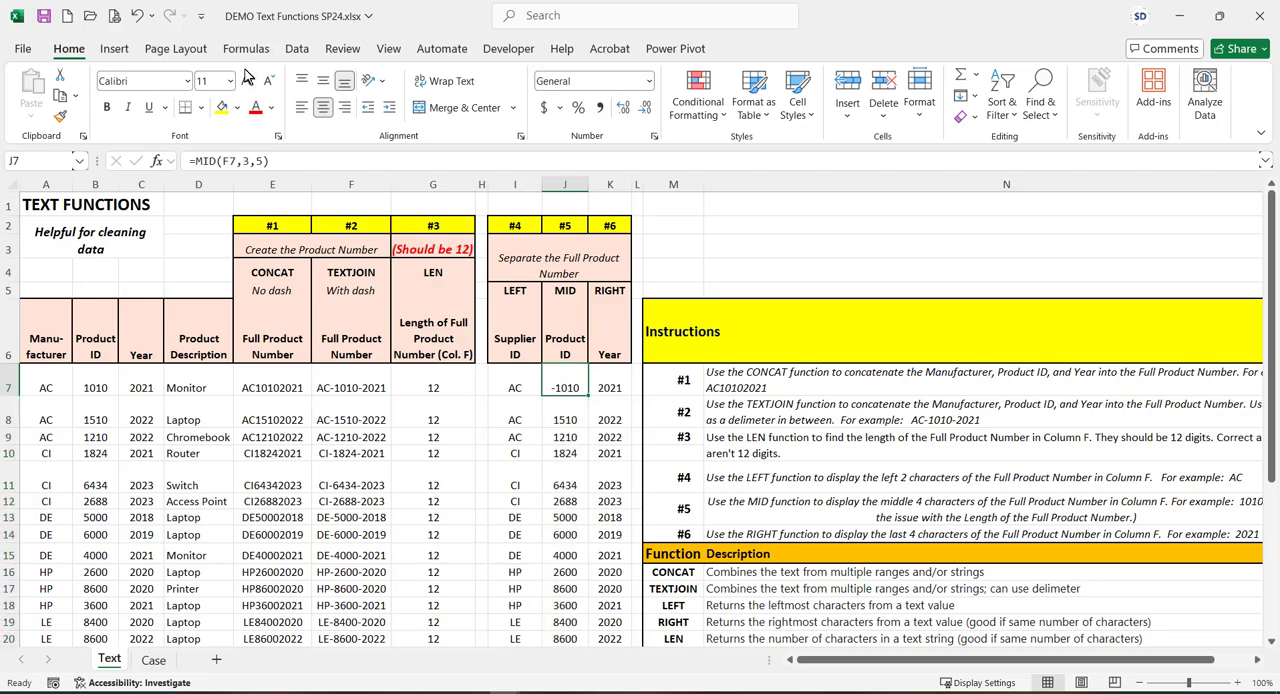
left_click(138, 17)
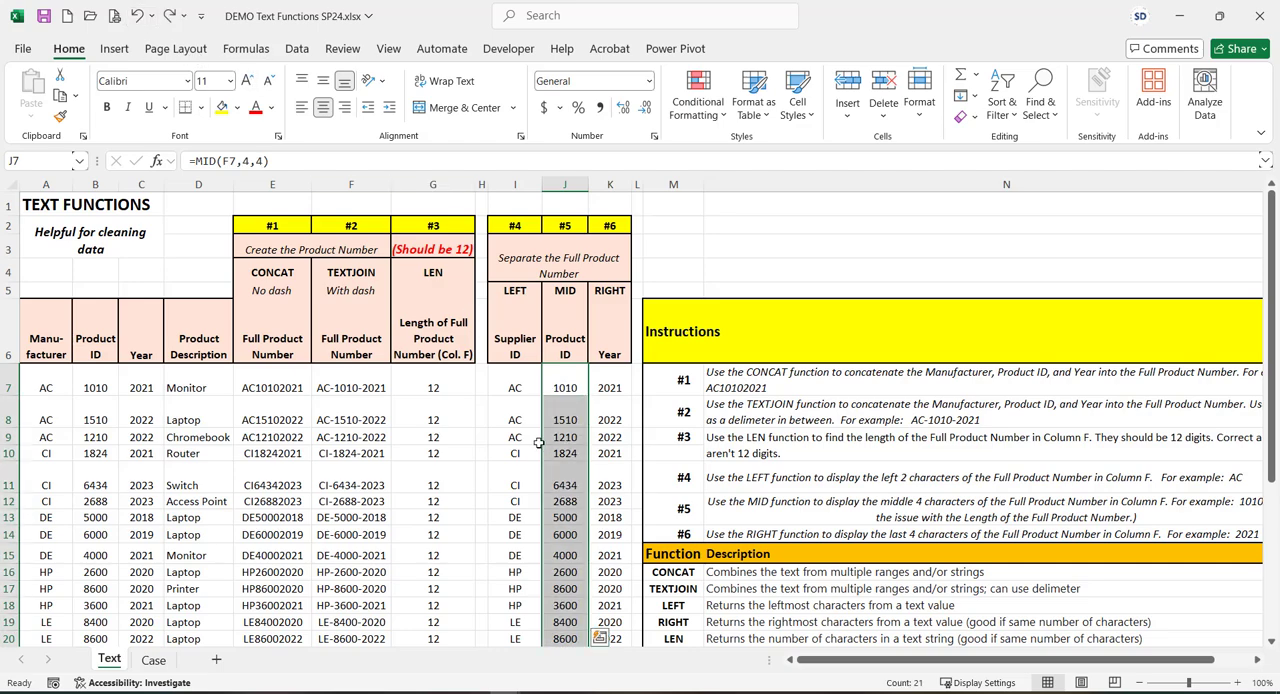